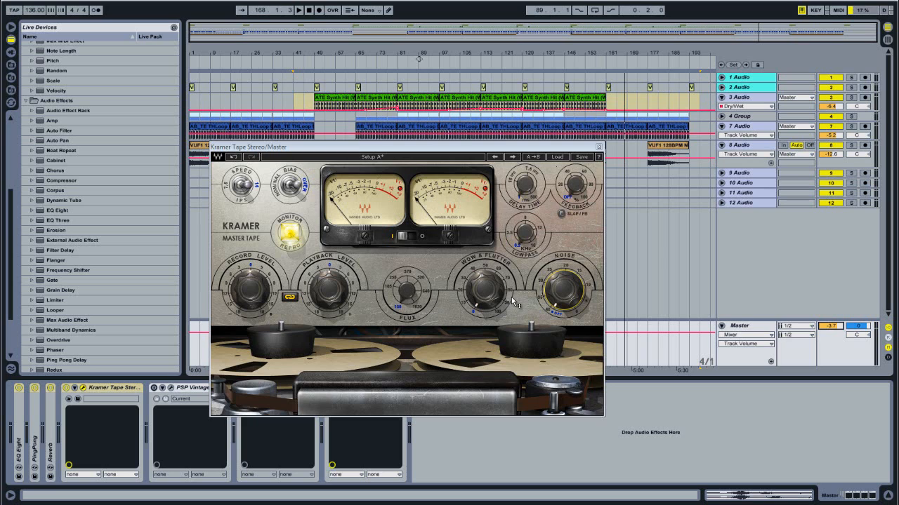
# - Play the song from about bar 65 and bypass the Kramer Tape plug-in on the master channel
pyautogui.moveTo(513, 302)
pyautogui.moveTo(460, 151); pyautogui.dragTo(461, 101)
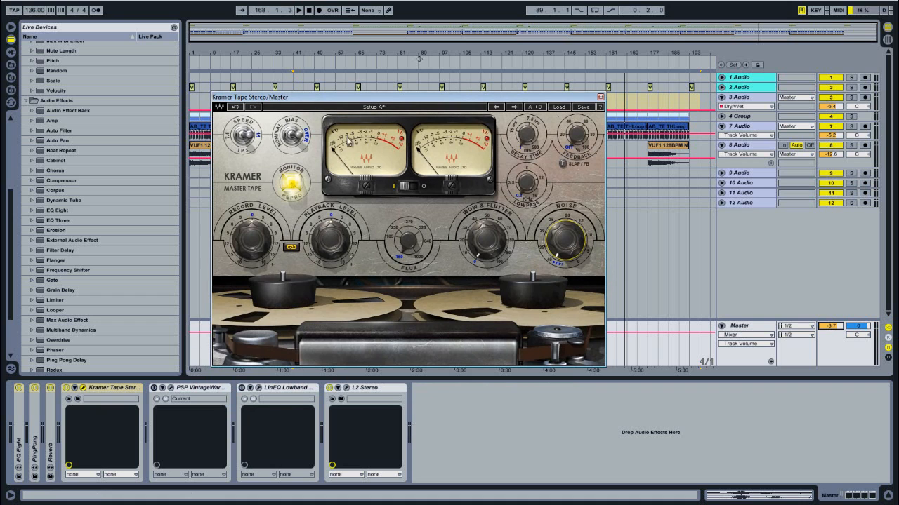
pyautogui.moveTo(381, 97); pyautogui.dragTo(428, 170)
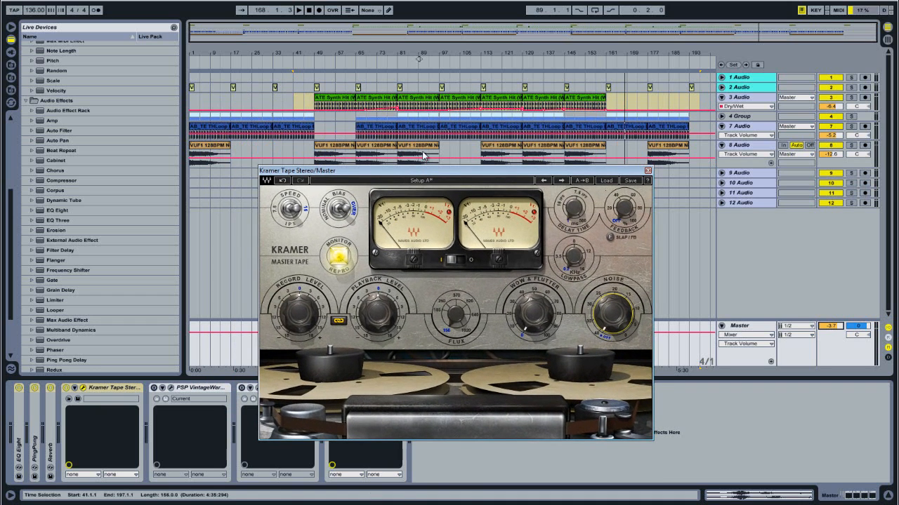
pyautogui.click(351, 58)
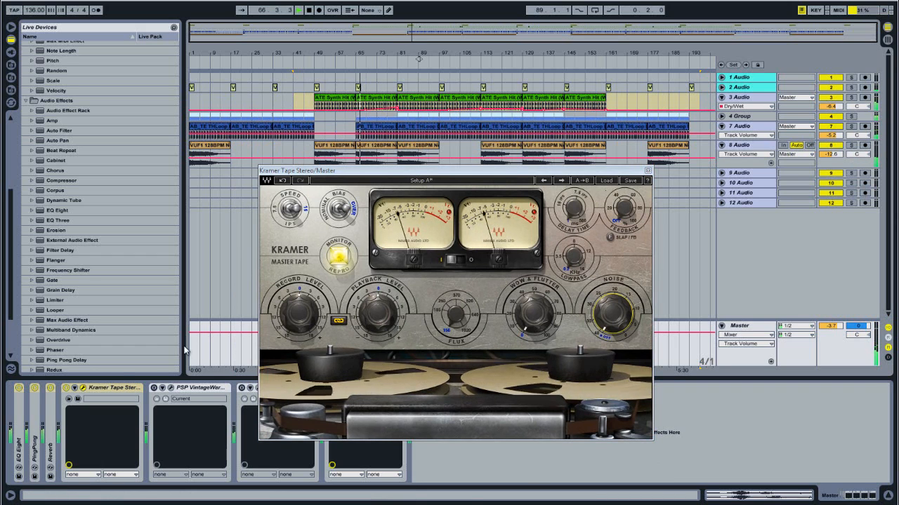
pyautogui.click(67, 388)
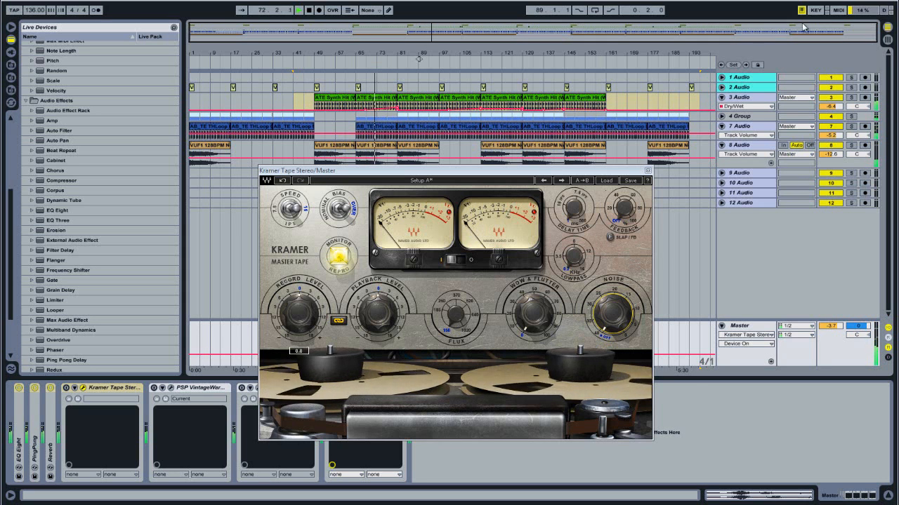
# - Show the effects chain of the 3 Audio track and reposition the Kramer Tape window above it
pyautogui.click(737, 97)
pyautogui.moveTo(550, 169); pyautogui.dragTo(605, 104)
pyautogui.moveTo(663, 479); pyautogui.dragTo(657, 468)
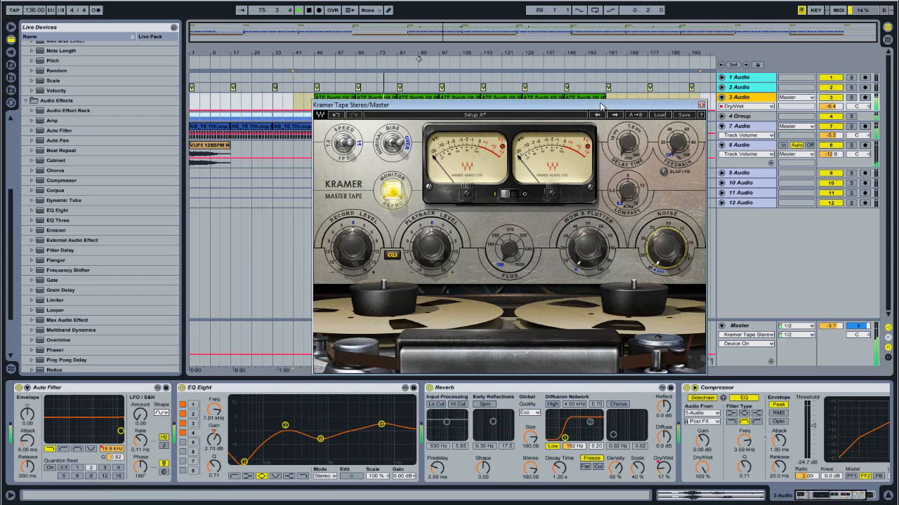
pyautogui.moveTo(601, 106); pyautogui.dragTo(568, 120)
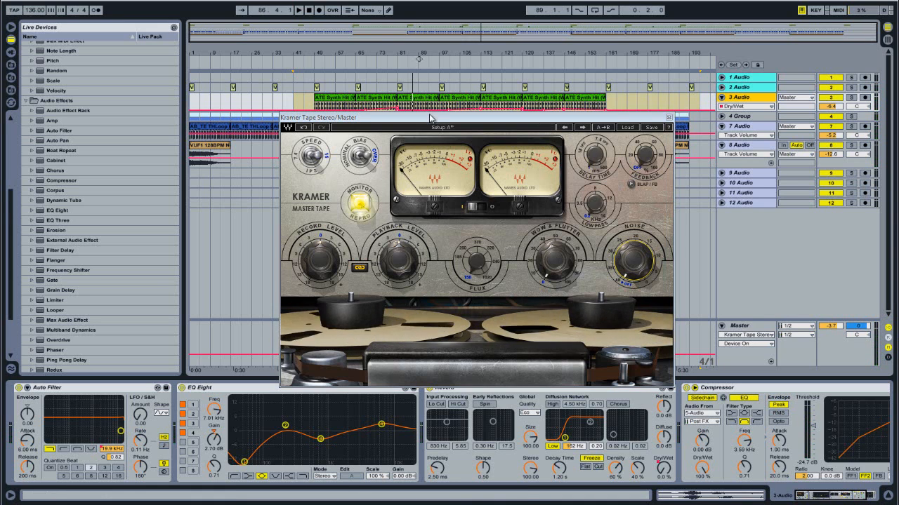
pyautogui.moveTo(430, 119); pyautogui.dragTo(421, 130)
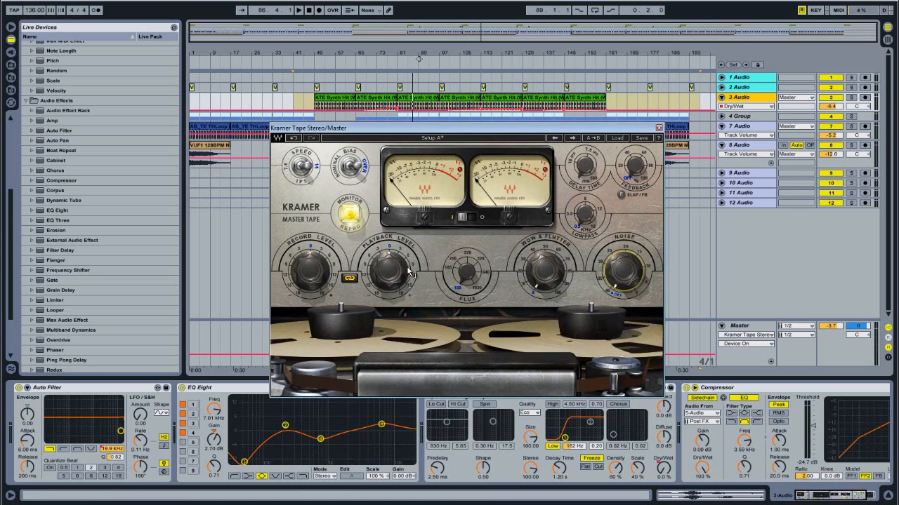
# - Show the master channel's devices, sweep the linked Record Level in Kramer Tape and play the song briefly
pyautogui.click(828, 356)
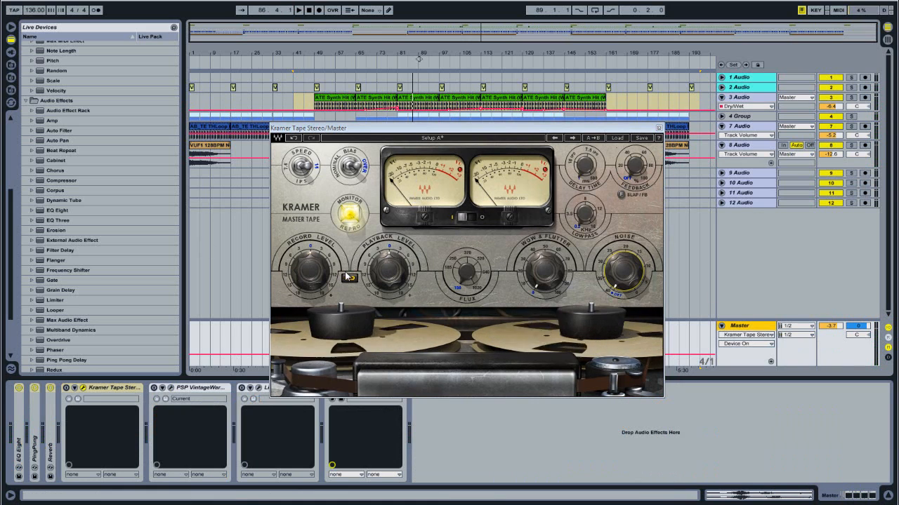
pyautogui.click(349, 278)
pyautogui.click(309, 299)
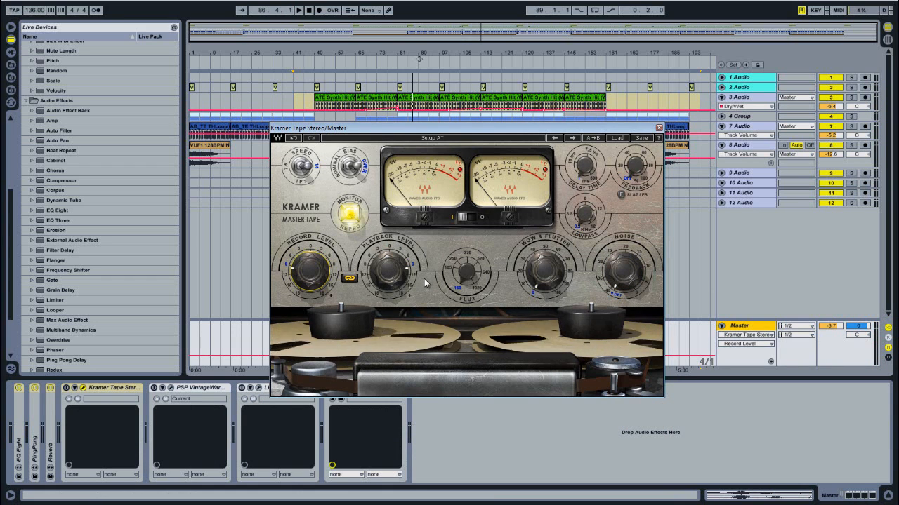
pyautogui.moveTo(311, 273); pyautogui.dragTo(296, 162)
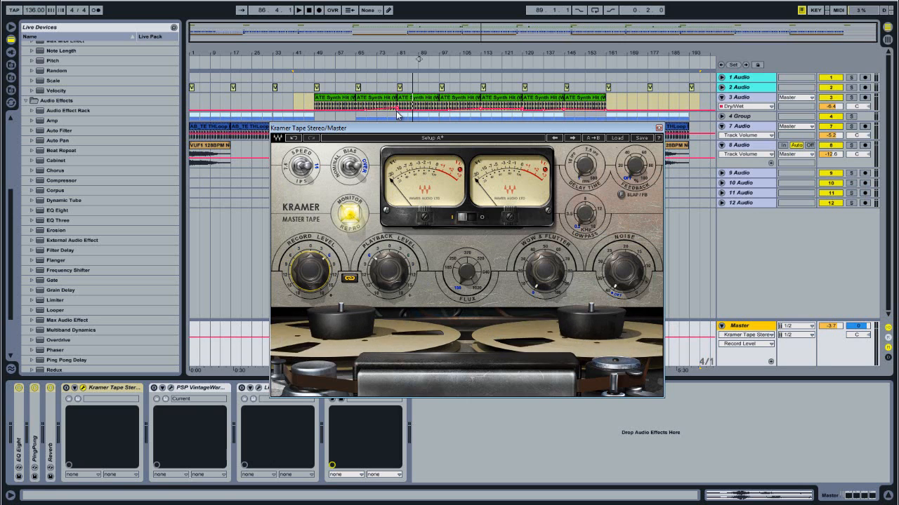
pyautogui.press('space')
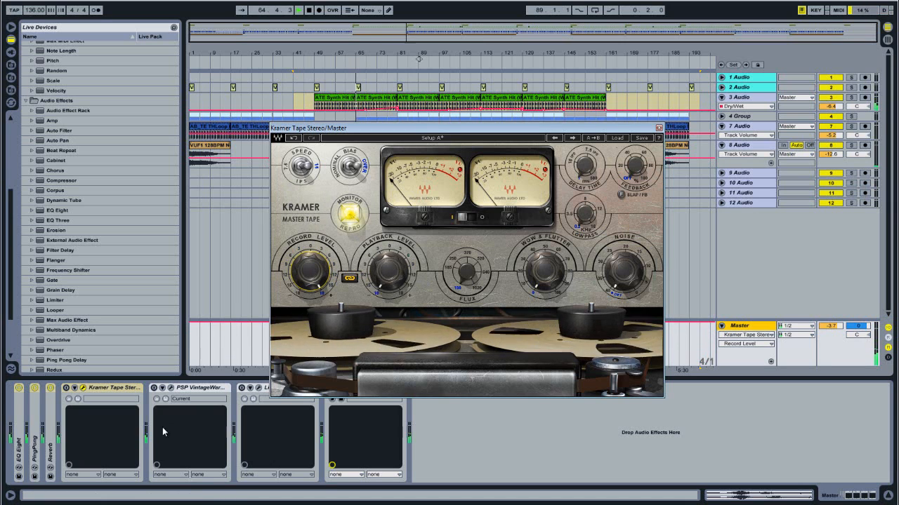
pyautogui.press('space')
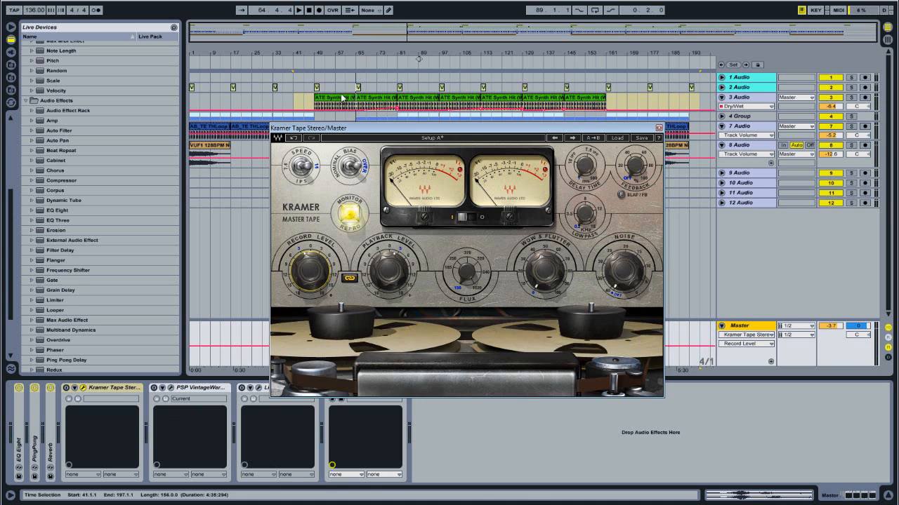
# - Solo the 3 Audio track, play its clip from bar 65, and switch Kramer Tape back on in the master chain
pyautogui.click(342, 99)
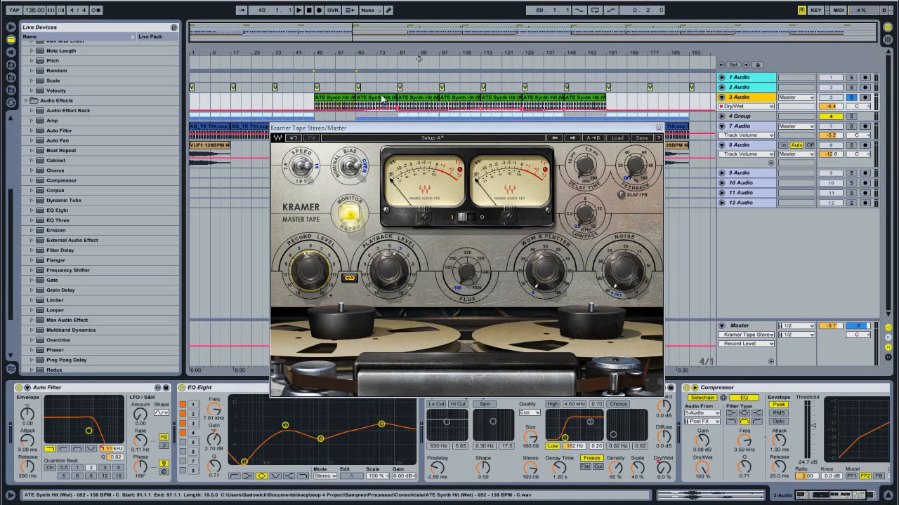
pyautogui.press('space')
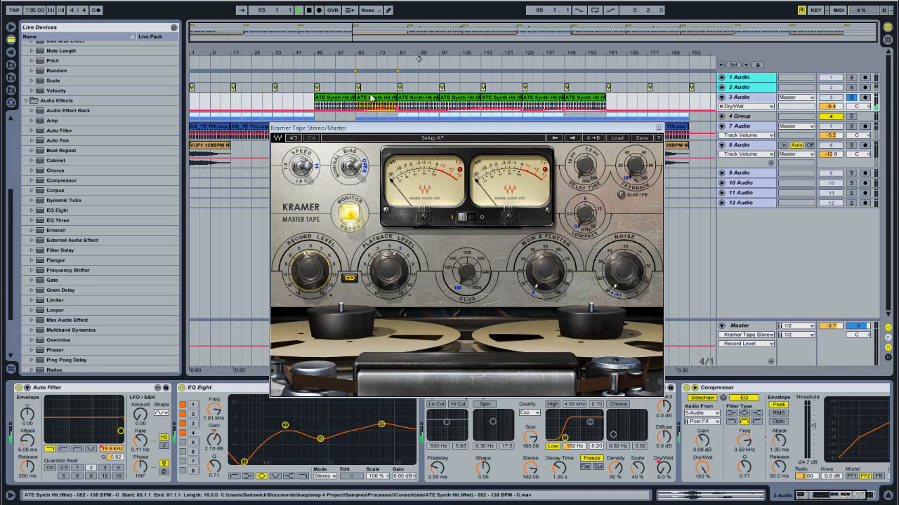
pyautogui.click(834, 349)
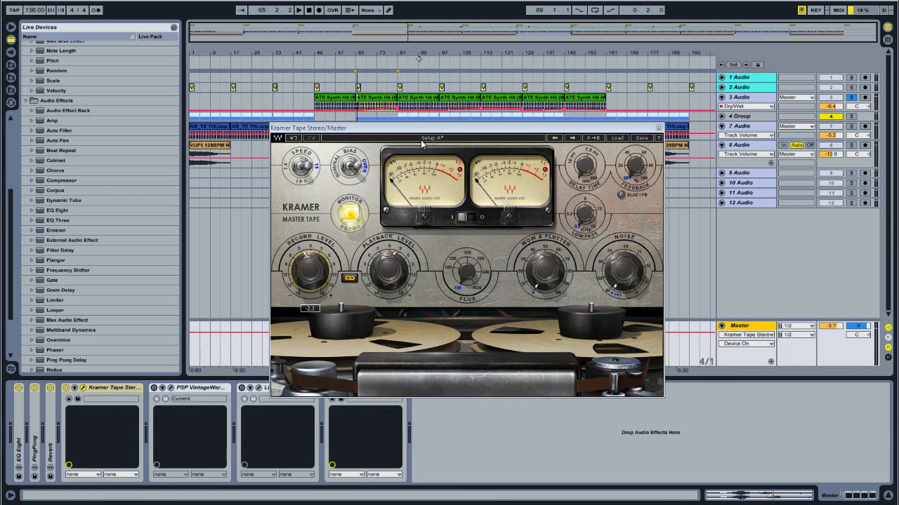
# - Vary the Kramer Tape Record Level while auditioning the soloed synth track, leaving it at about -1.4
pyautogui.press('space')
pyautogui.moveTo(310, 272); pyautogui.dragTo(316, 213)
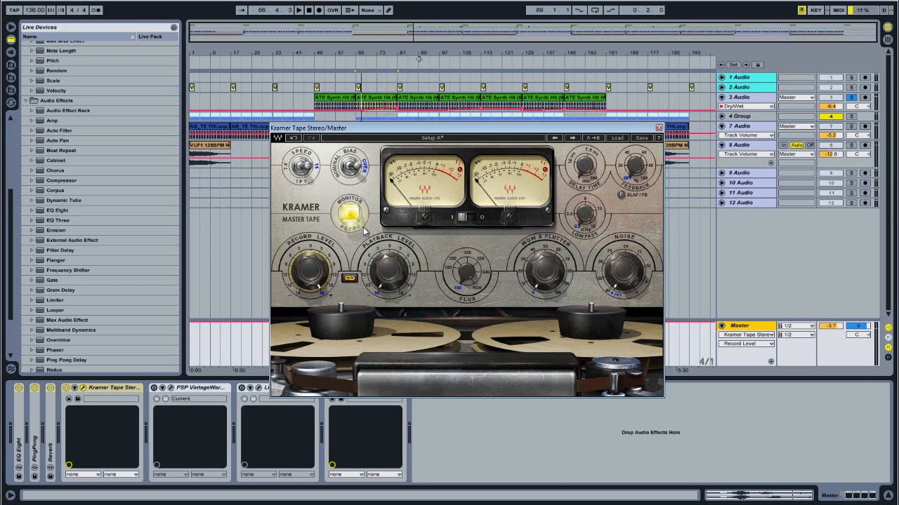
pyautogui.moveTo(328, 267)
pyautogui.moveTo(278, 312); pyautogui.dragTo(306, 271)
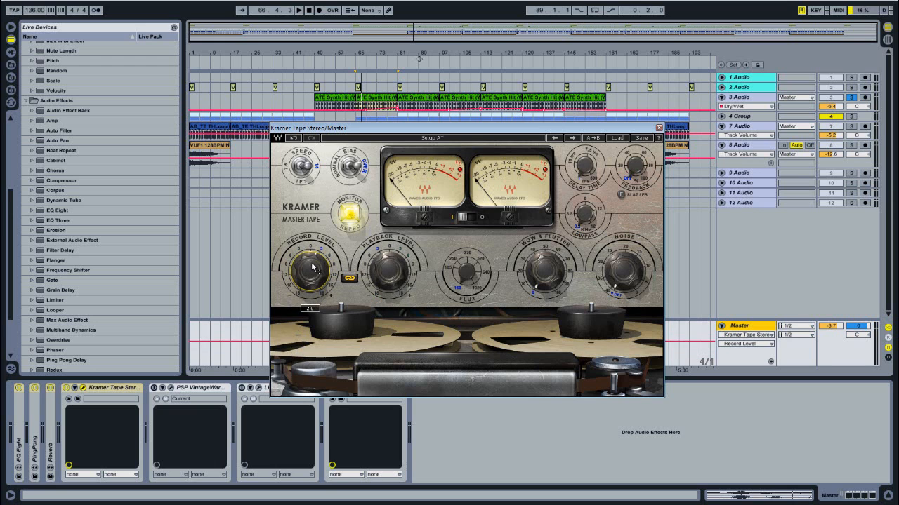
pyautogui.press('space')
pyautogui.moveTo(312, 272); pyautogui.dragTo(317, 243)
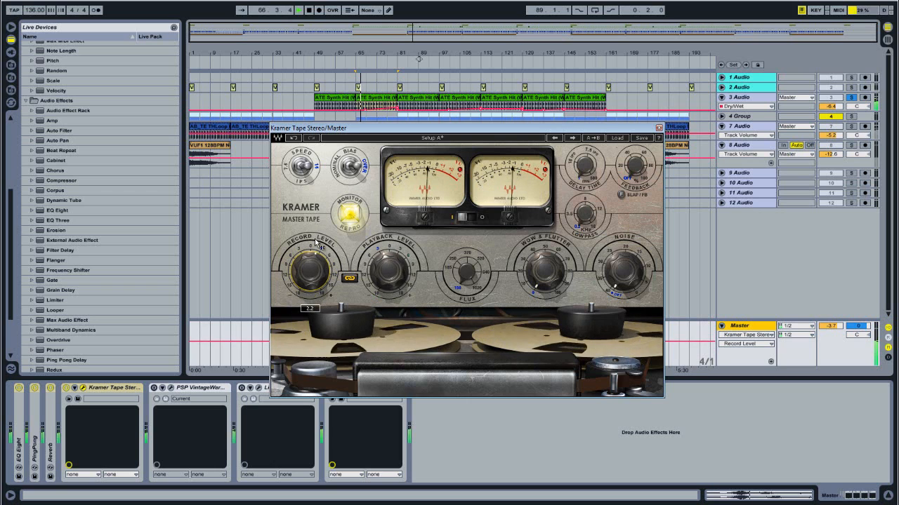
pyautogui.press('space')
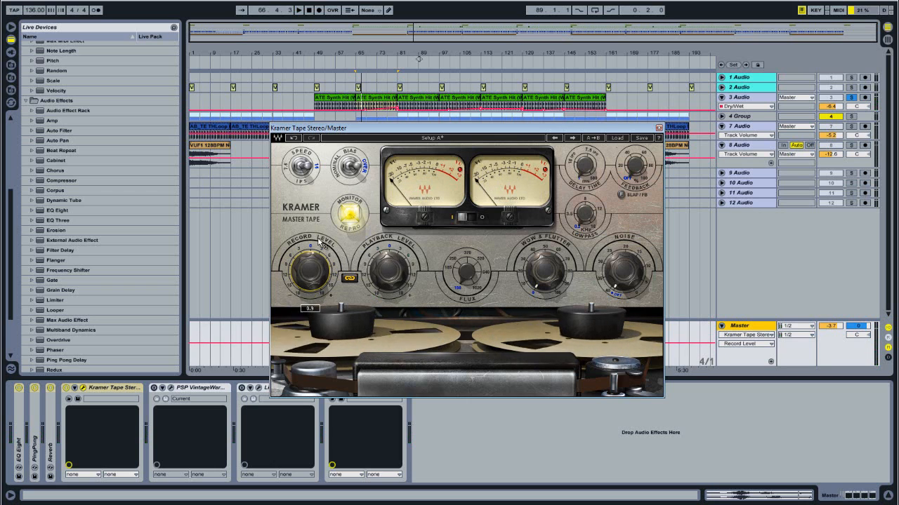
pyautogui.moveTo(320, 246); pyautogui.dragTo(319, 260)
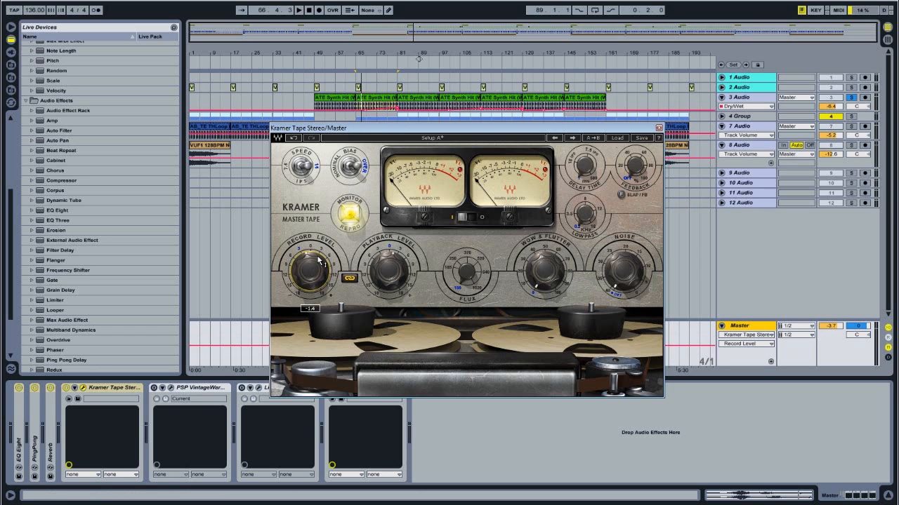
# - Loop bars 81 to 97 of the arrangement, start playback, and unsolo the 3 Audio track
pyautogui.moveTo(399, 77); pyautogui.dragTo(434, 79)
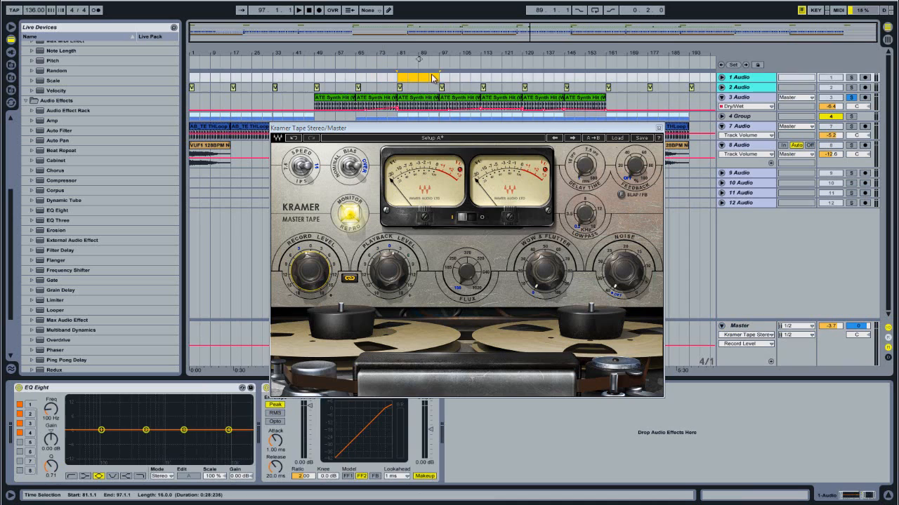
pyautogui.rightClick(433, 78)
pyautogui.click(483, 135)
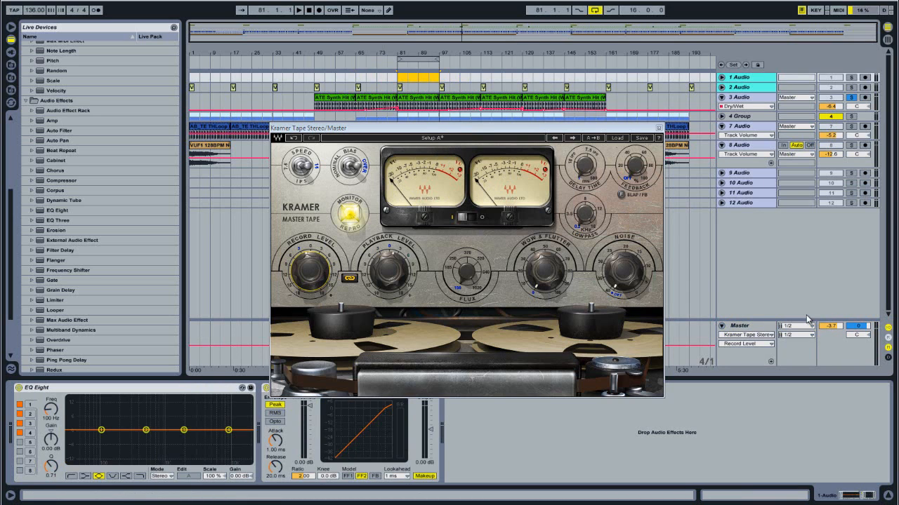
pyautogui.press('space')
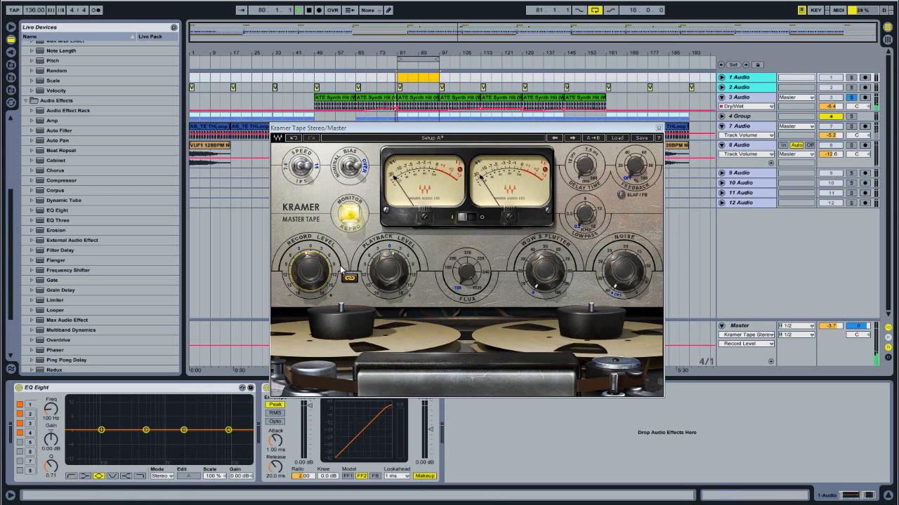
pyautogui.click(851, 98)
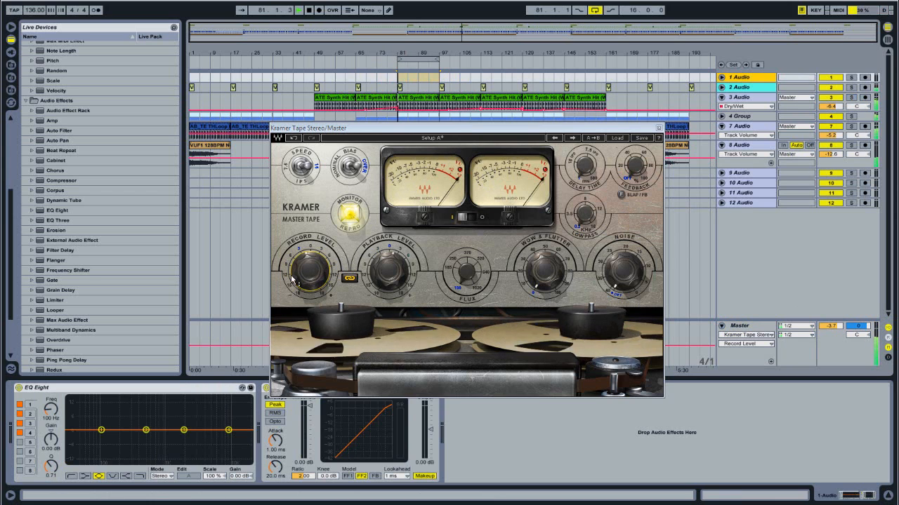
# - Set the Kramer Tape Record Level to about 1.5 during playback, then sweep the Flux up and back to 150
pyautogui.click(304, 279)
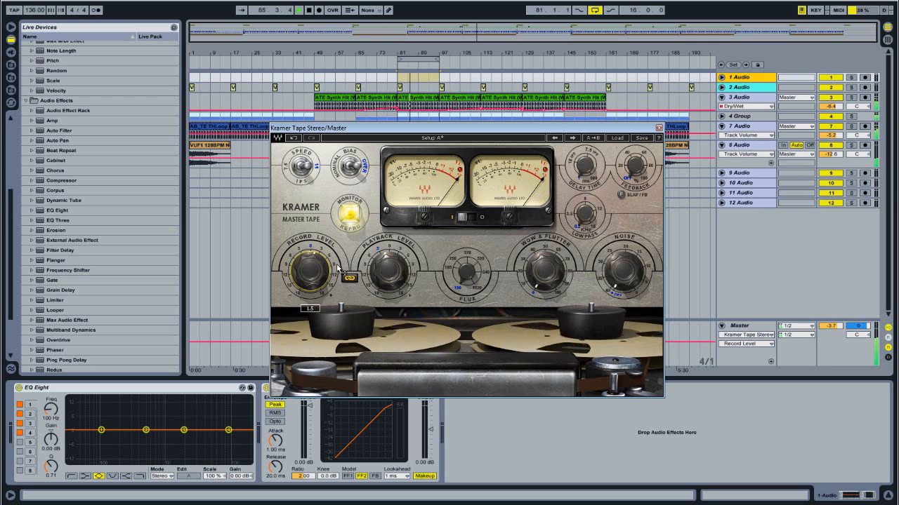
pyautogui.click(467, 276)
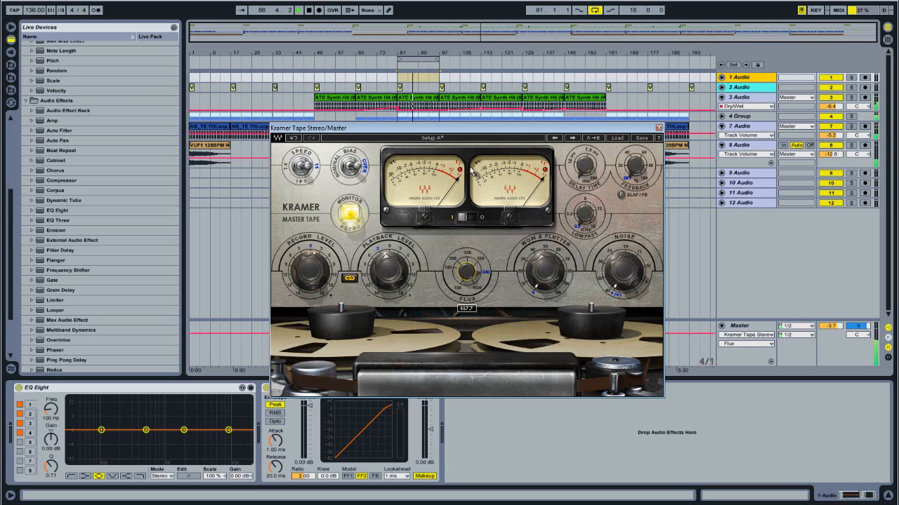
pyautogui.moveTo(468, 201); pyautogui.dragTo(457, 380)
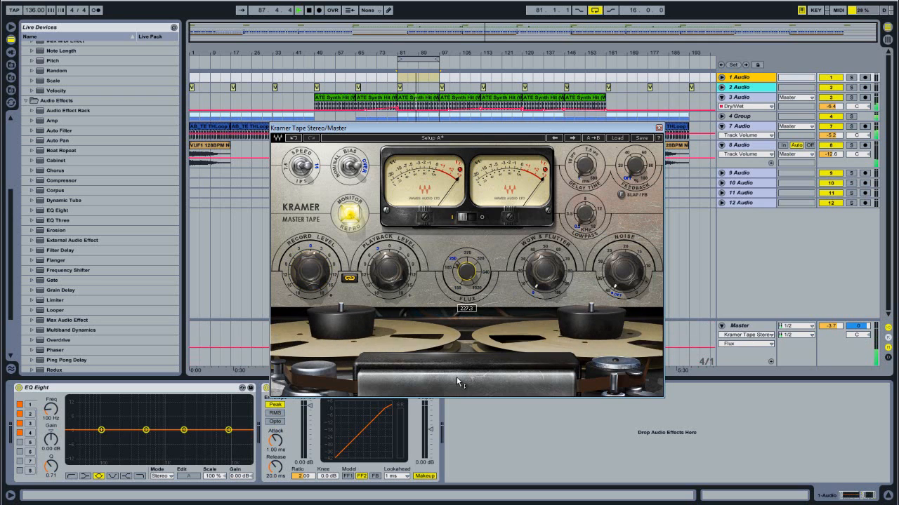
pyautogui.press('space')
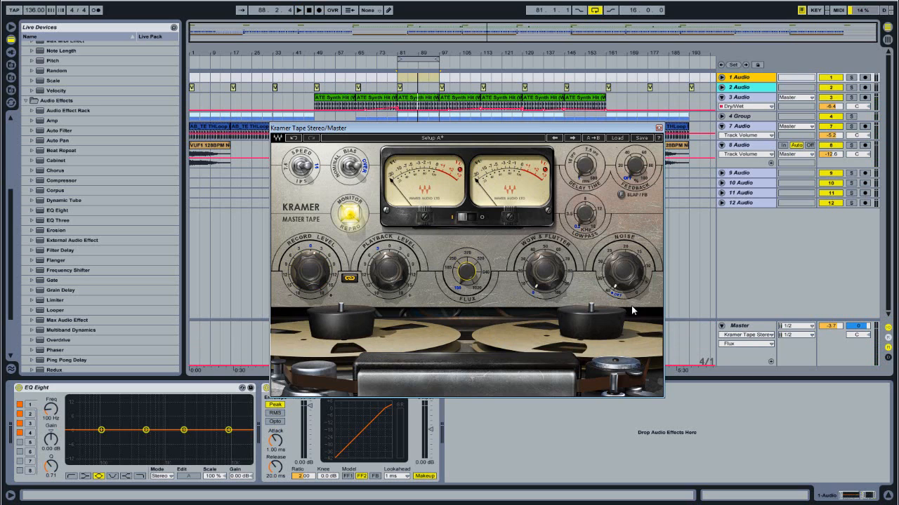
# - Turn up the Noise amount in Kramer Tape and return it to Off
pyautogui.click(626, 281)
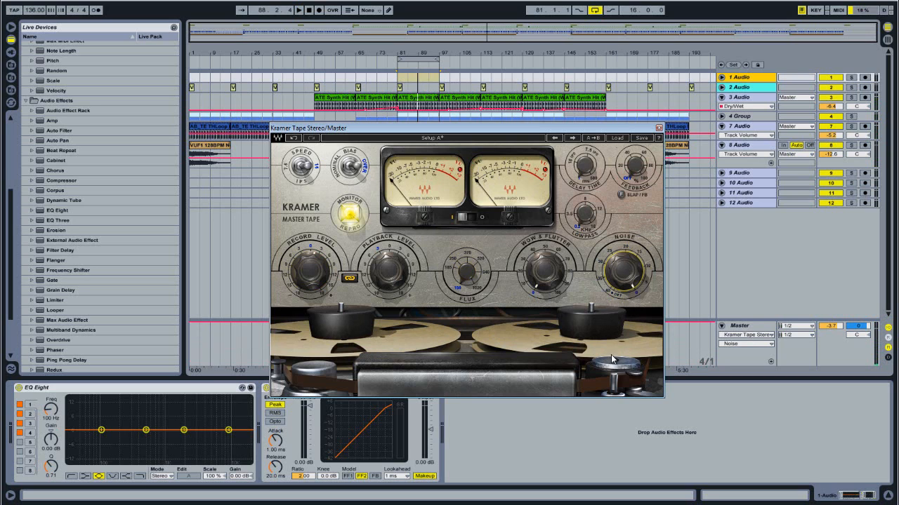
pyautogui.moveTo(609, 293); pyautogui.dragTo(635, 269)
pyautogui.moveTo(624, 267); pyautogui.dragTo(624, 182)
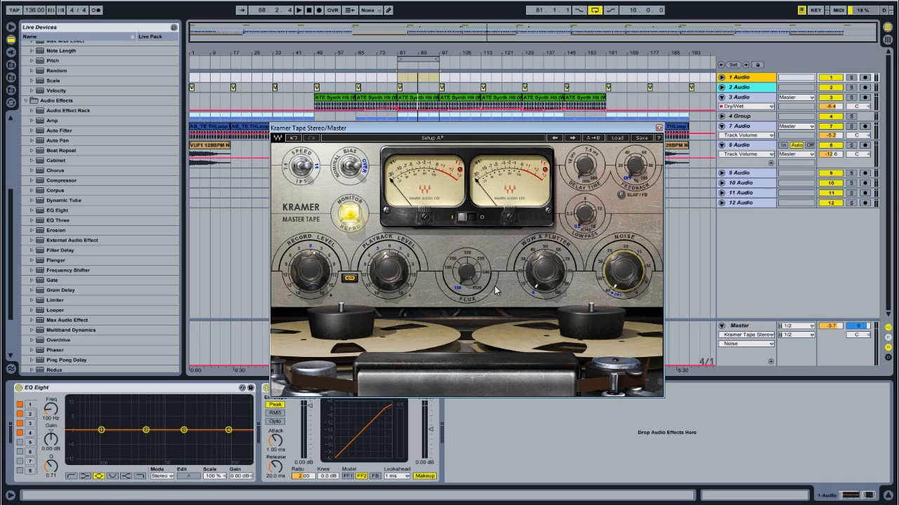
# - Open the PSP VintageWarmer2 and L2 windows from the master chain and arrange them beside the Kramer Tape window
pyautogui.moveTo(506, 137); pyautogui.dragTo(364, 106)
pyautogui.click(170, 387)
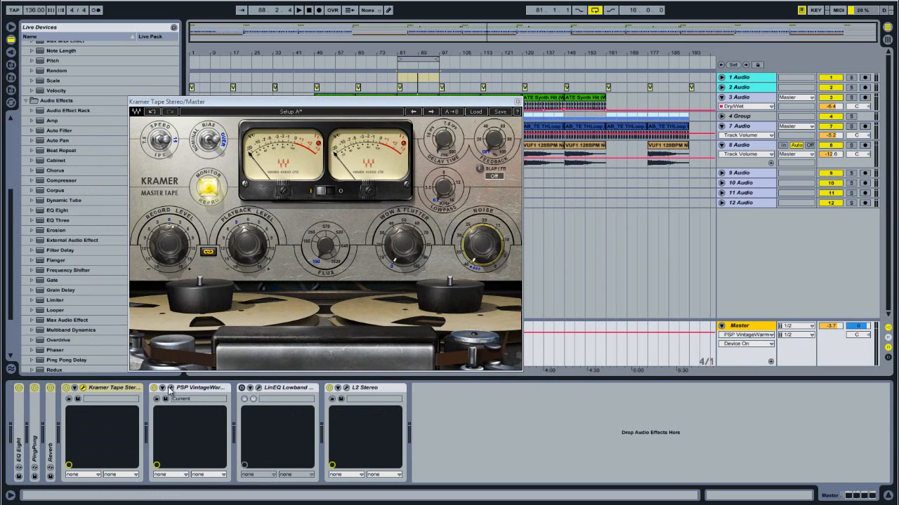
pyautogui.moveTo(344, 209); pyautogui.dragTo(492, 144)
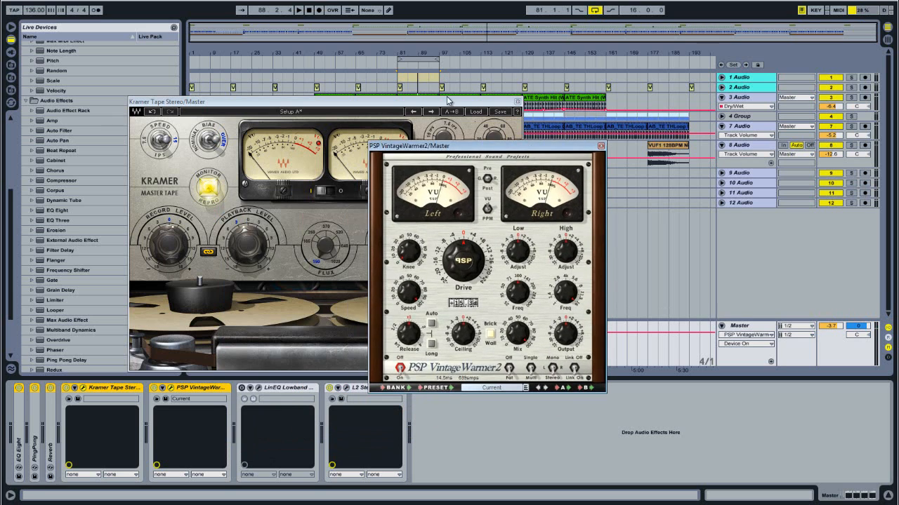
pyautogui.moveTo(446, 100); pyautogui.dragTo(359, 90)
pyautogui.click(346, 388)
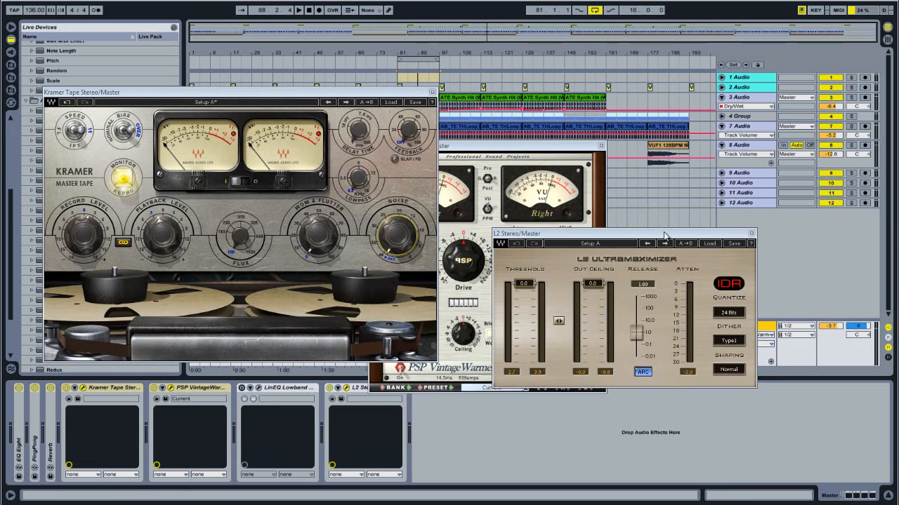
pyautogui.moveTo(674, 233); pyautogui.dragTo(605, 211)
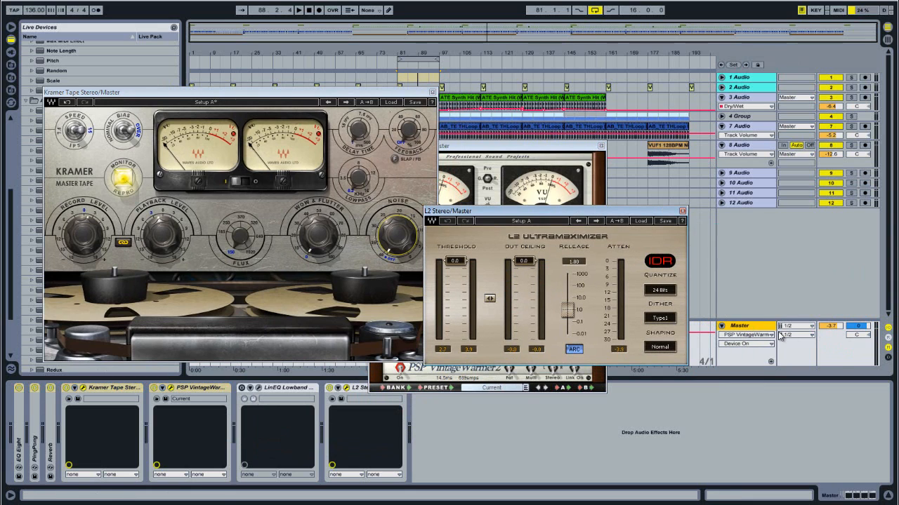
pyautogui.click(432, 92)
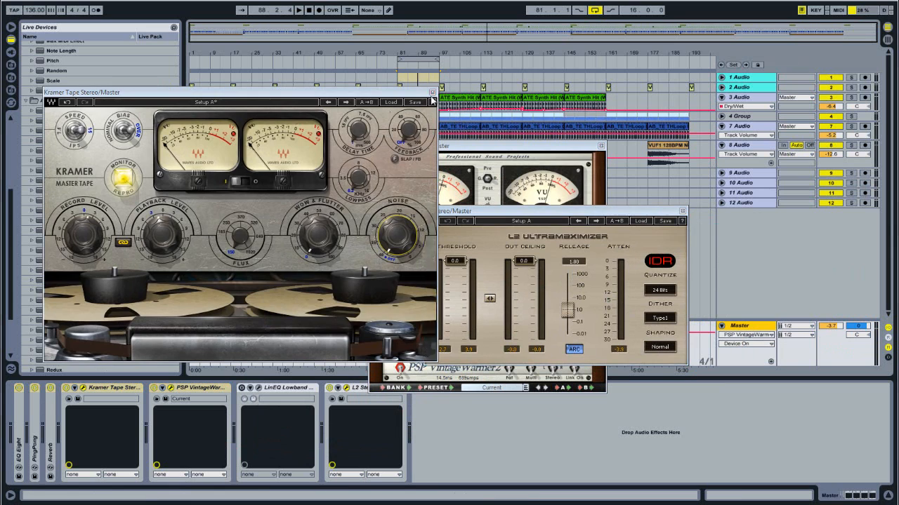
# - Place the PSP VintageWarmer2 and L2 windows side by side over the arrangement and save the Live set
pyautogui.moveTo(477, 146); pyautogui.dragTo(309, 143)
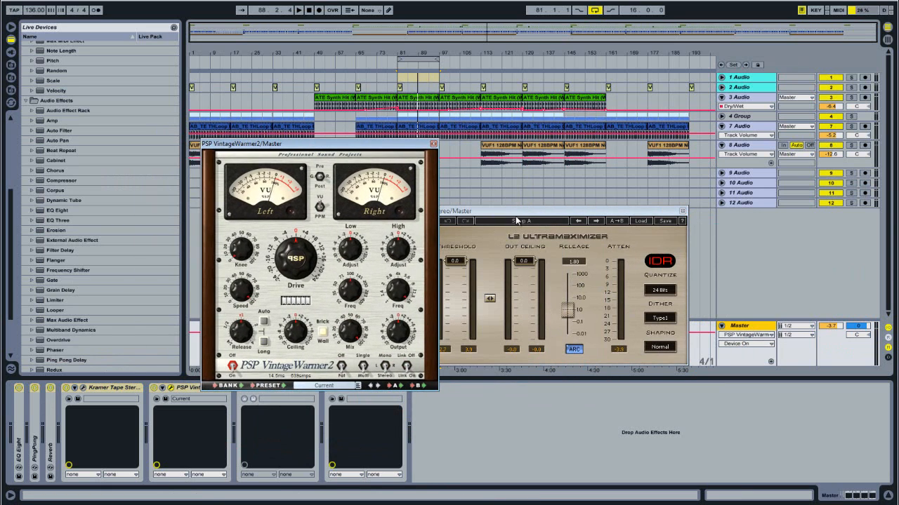
pyautogui.moveTo(518, 211); pyautogui.dragTo(548, 179)
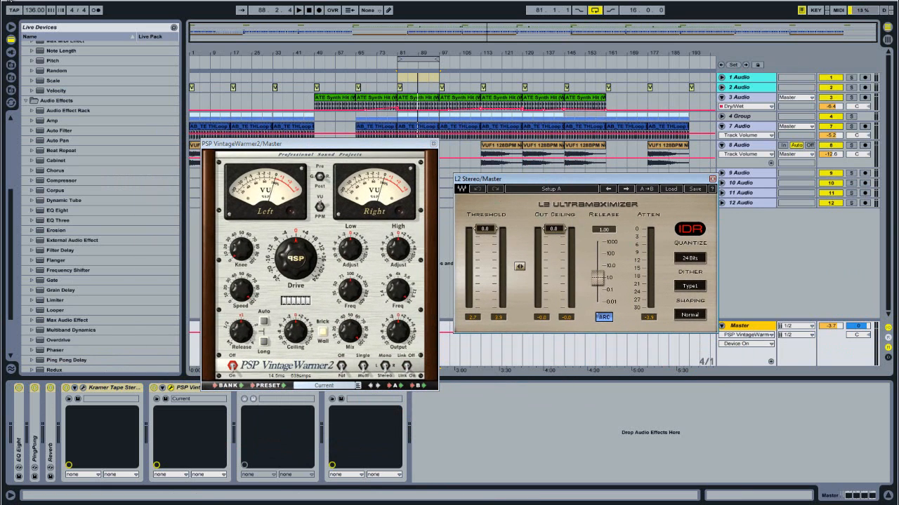
pyautogui.click(10, 3)
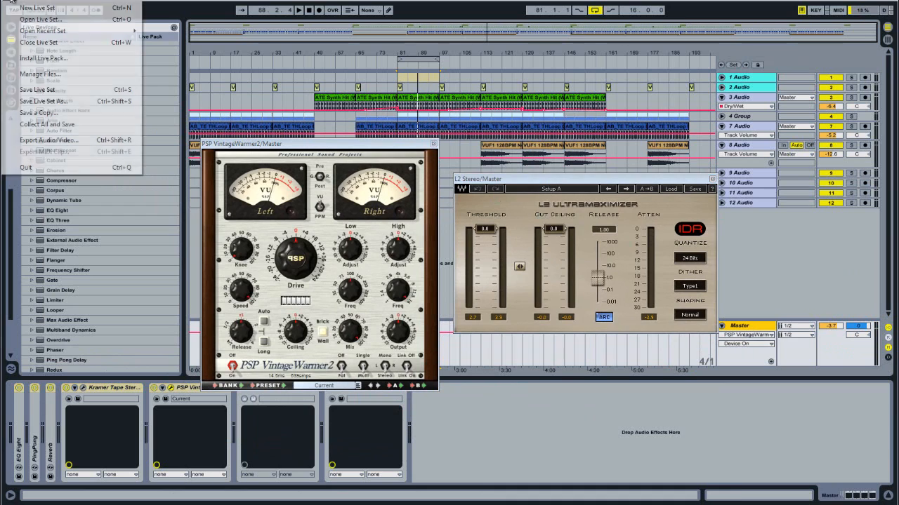
pyautogui.click(53, 91)
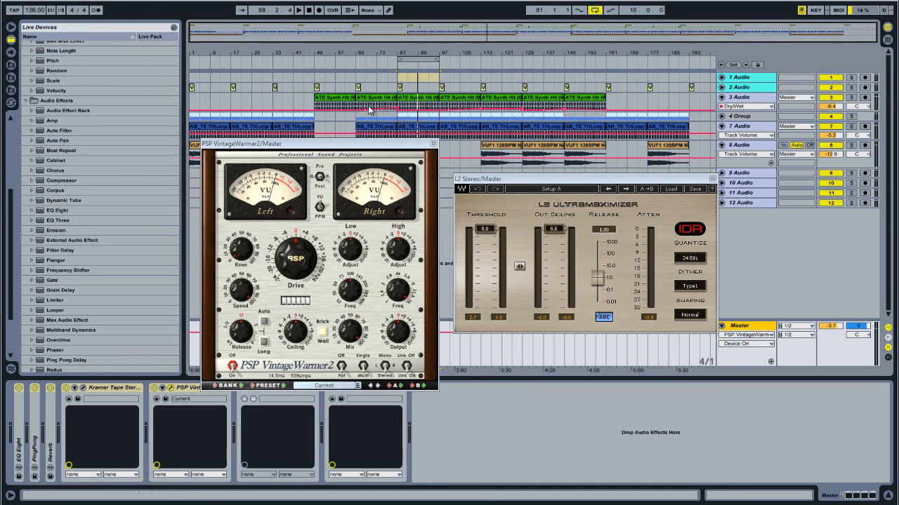
# - Adjust the Drive in PSP VintageWarmer2 while the loop plays, and close its window
pyautogui.press('space')
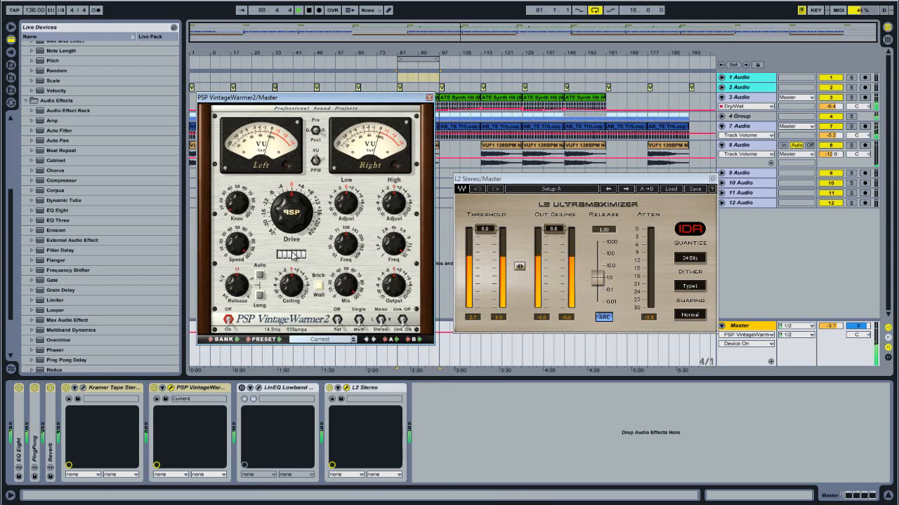
pyautogui.click(294, 212)
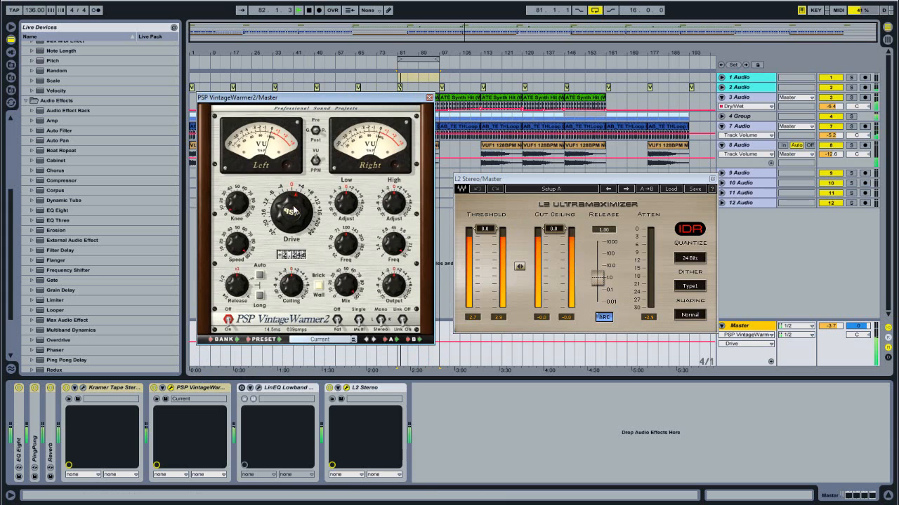
pyautogui.moveTo(295, 212)
pyautogui.mouseDown()
pyautogui.moveTo(300, 184)
pyautogui.moveTo(294, 209)
pyautogui.mouseUp()
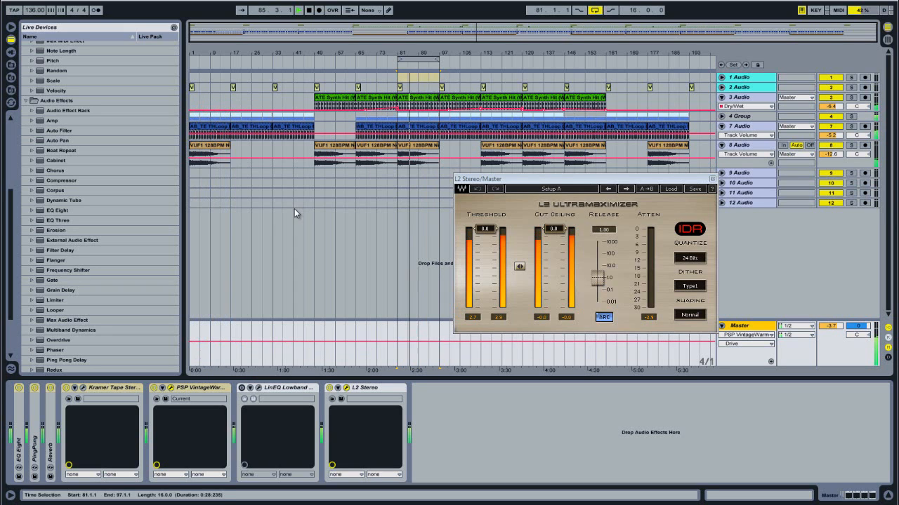
pyautogui.click(170, 389)
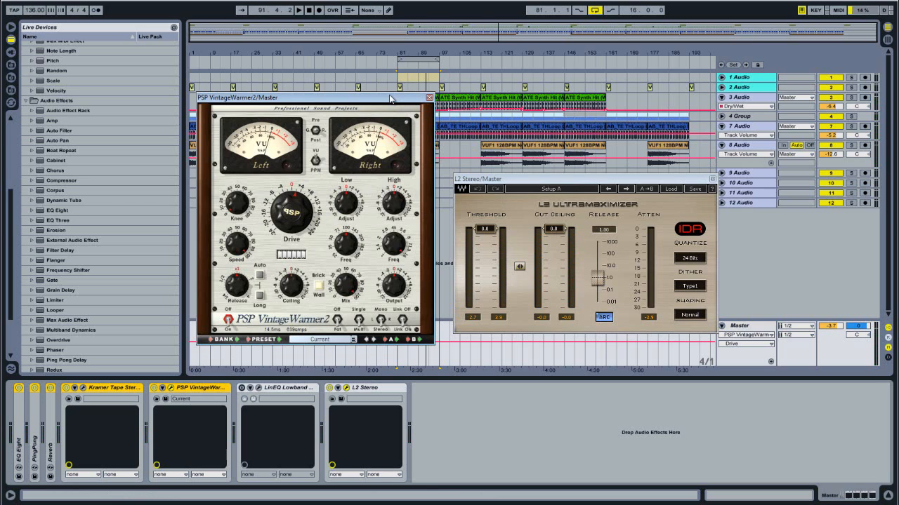
pyautogui.click(429, 98)
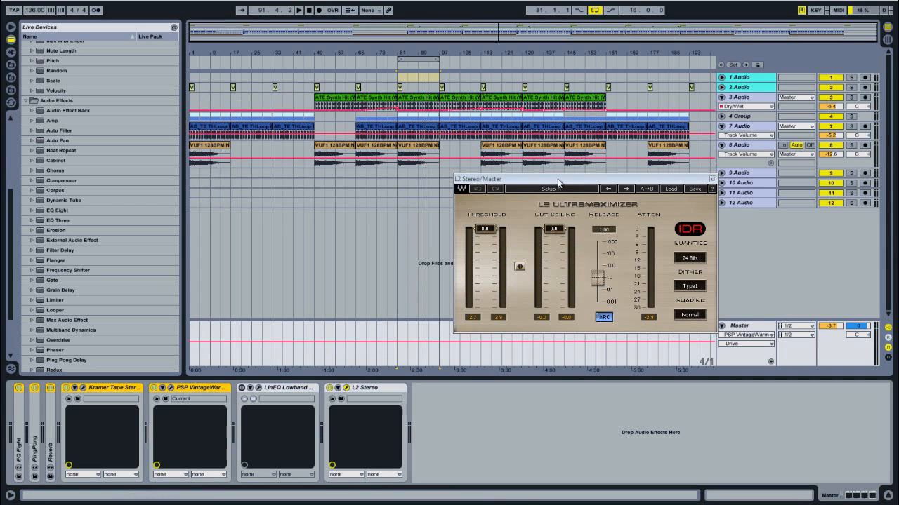
# - Replay the loop from bar 81, sweep the L2 Threshold down and set it to -3.3, and close the L2 window
pyautogui.moveTo(557, 180); pyautogui.dragTo(529, 186)
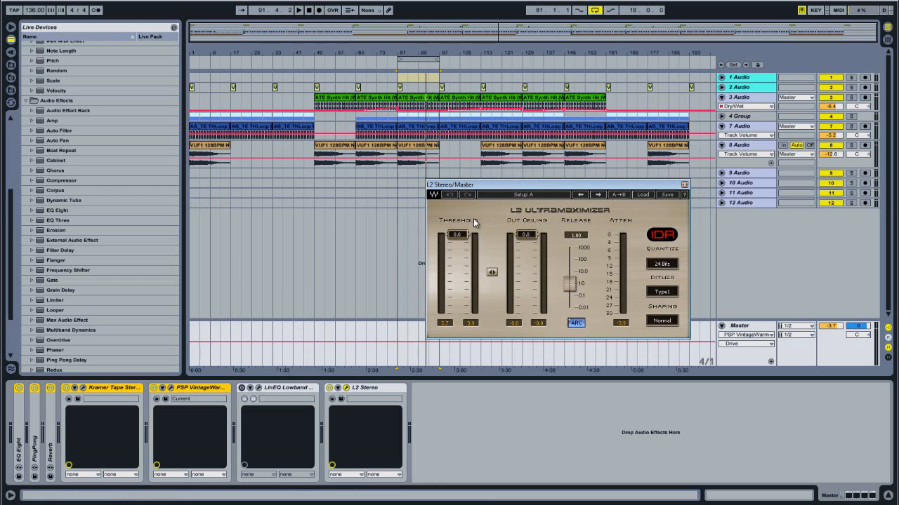
pyautogui.click(395, 69)
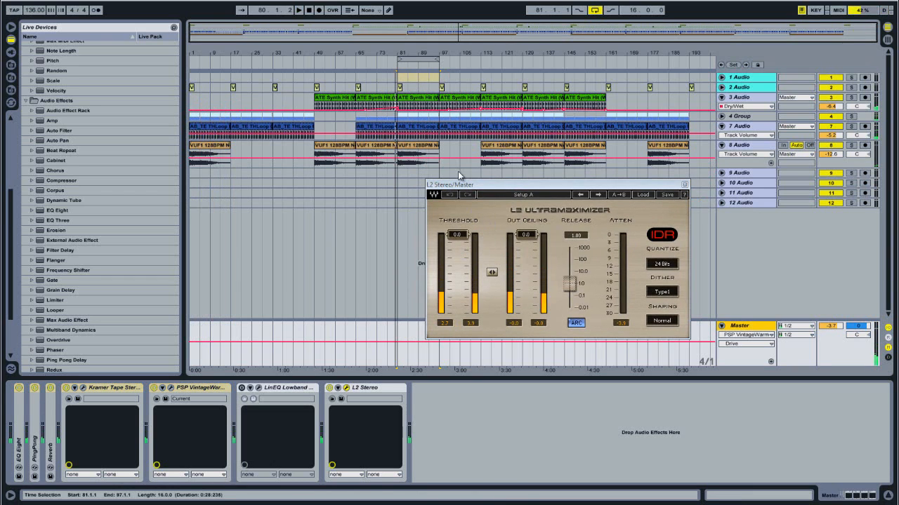
pyautogui.click(396, 69)
pyautogui.moveTo(457, 234); pyautogui.dragTo(458, 287)
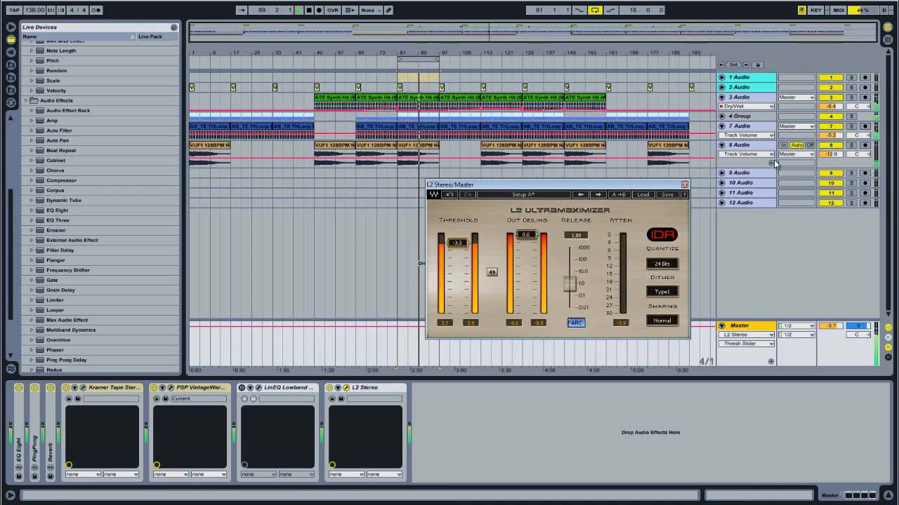
pyautogui.click(684, 184)
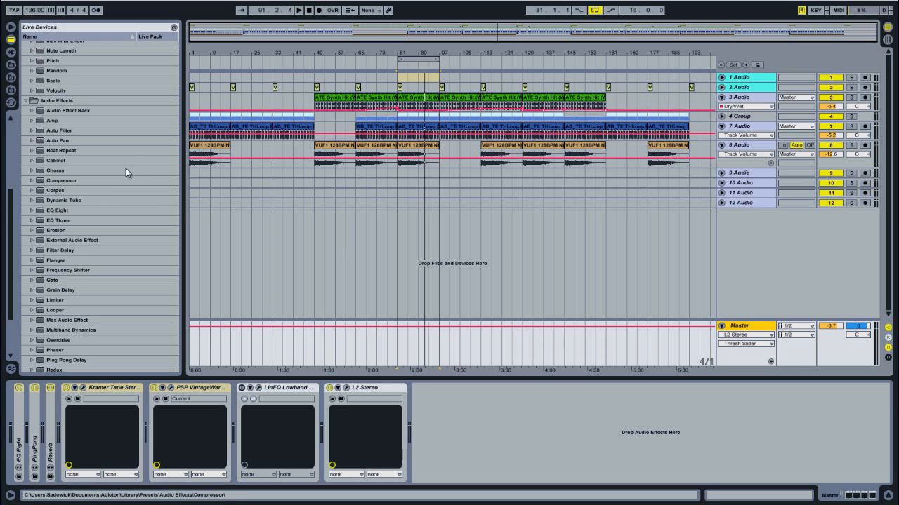
# - Turn off the arrangement loop and reopen the Kramer Tape window from the master chain over the arrangement
pyautogui.rightClick(420, 62)
pyautogui.click(424, 65)
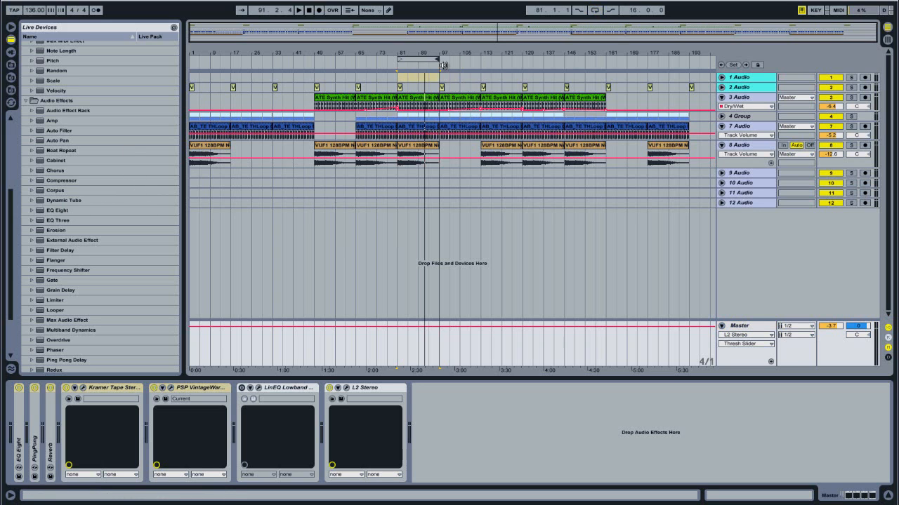
pyautogui.click(83, 388)
pyautogui.moveTo(300, 91); pyautogui.dragTo(397, 101)
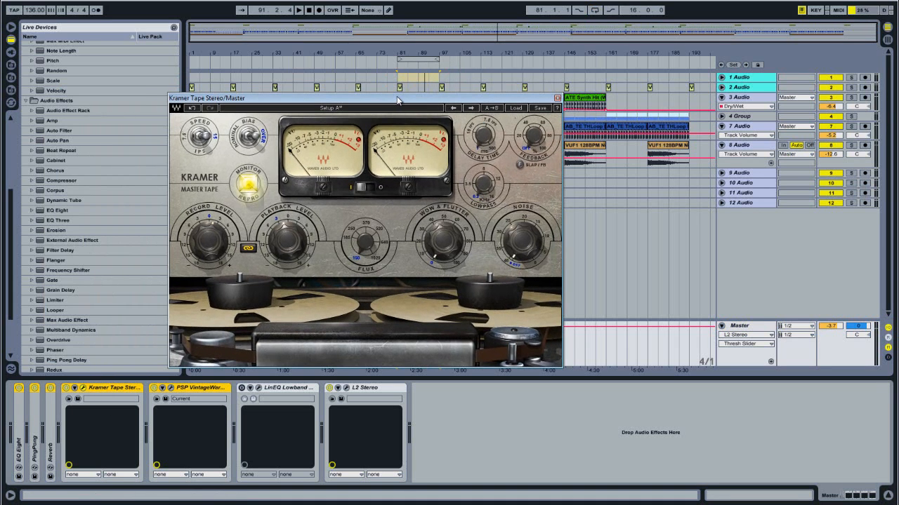
# - Turn up the Noise in Kramer Tape to 0.0 with the arrangement stopped
pyautogui.click(528, 249)
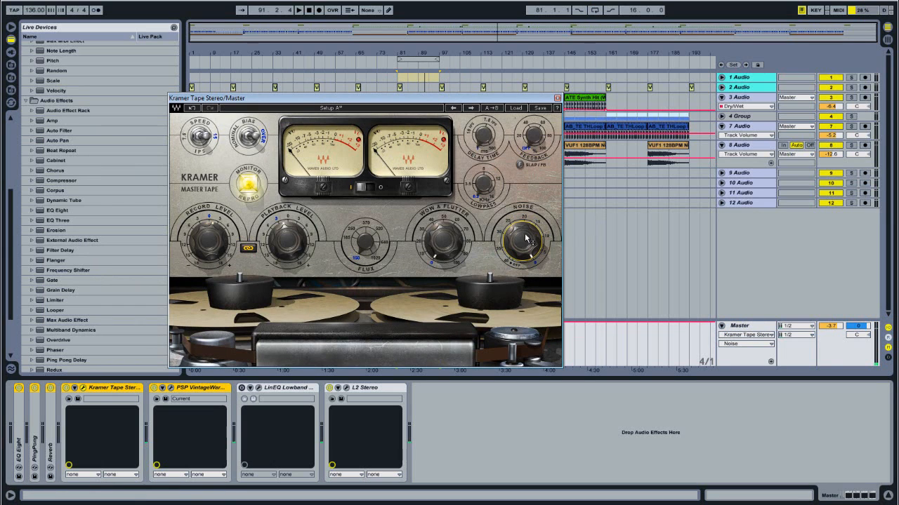
pyautogui.moveTo(526, 236)
pyautogui.click(461, 410)
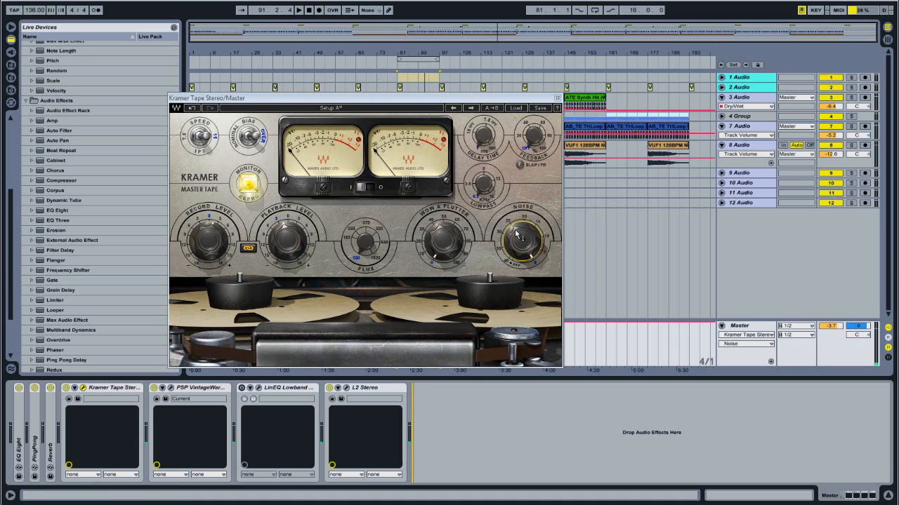
pyautogui.moveTo(516, 233)
pyautogui.moveTo(512, 248)
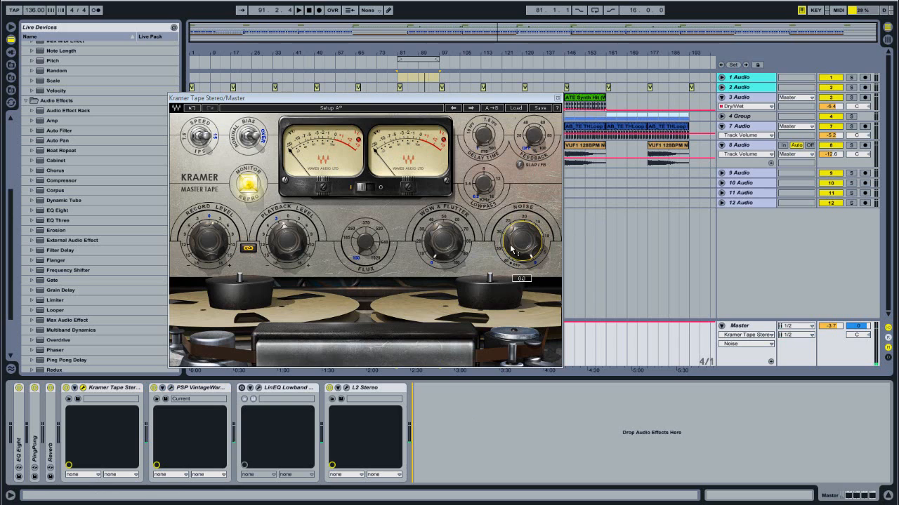